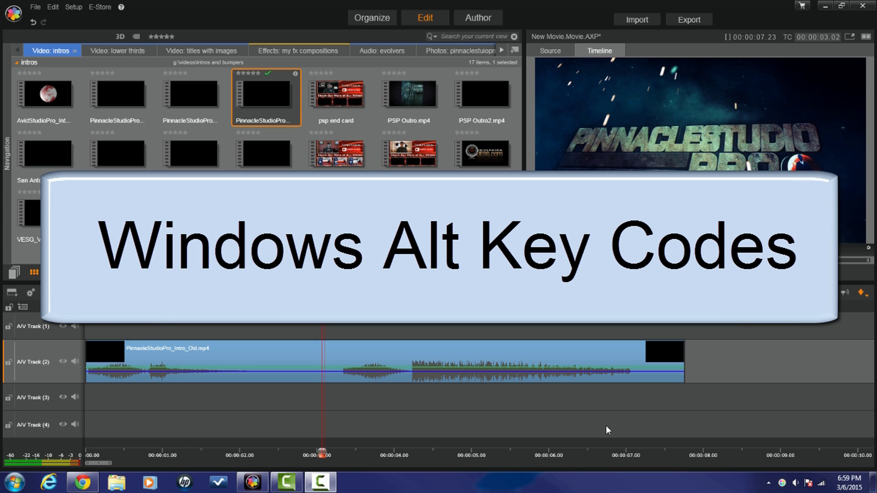
# Step: Bring the Alt key codes web page forward and scroll down through it
pyautogui.click(96, 485)
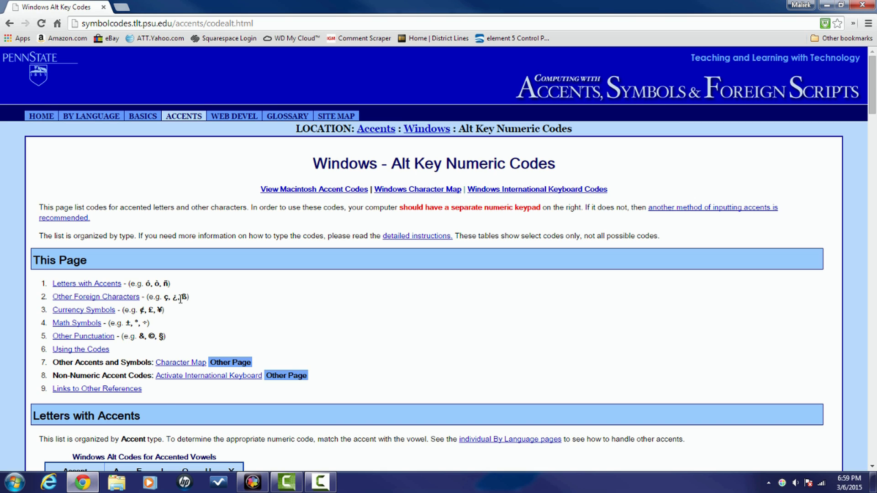
pyautogui.scroll(-3, 341, 313)
pyautogui.scroll(-20, 340, 313)
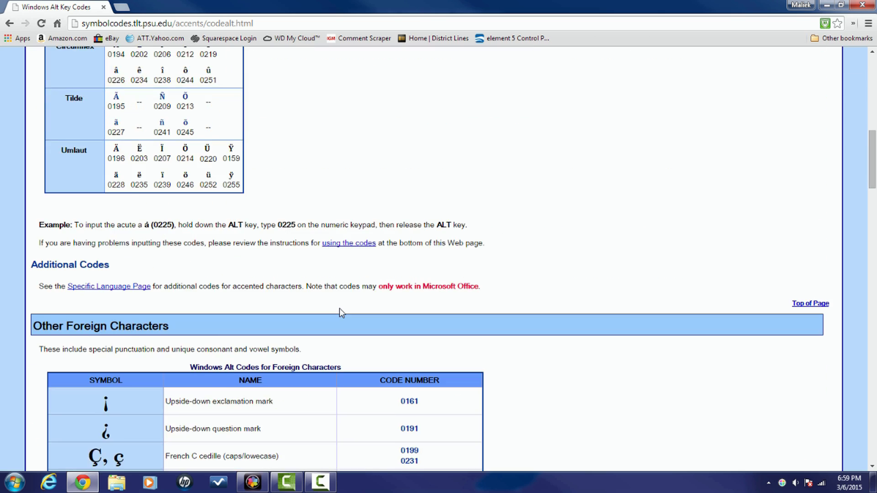
pyautogui.scroll(-12, 340, 312)
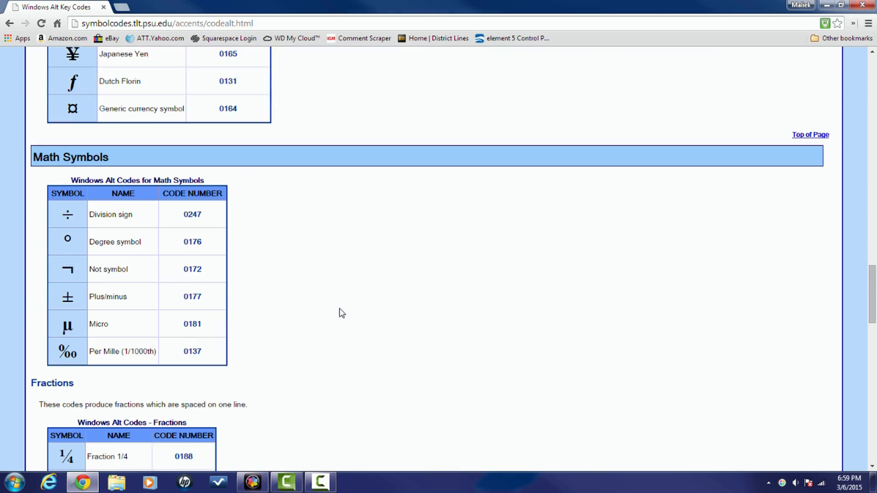
pyautogui.scroll(-6, 340, 313)
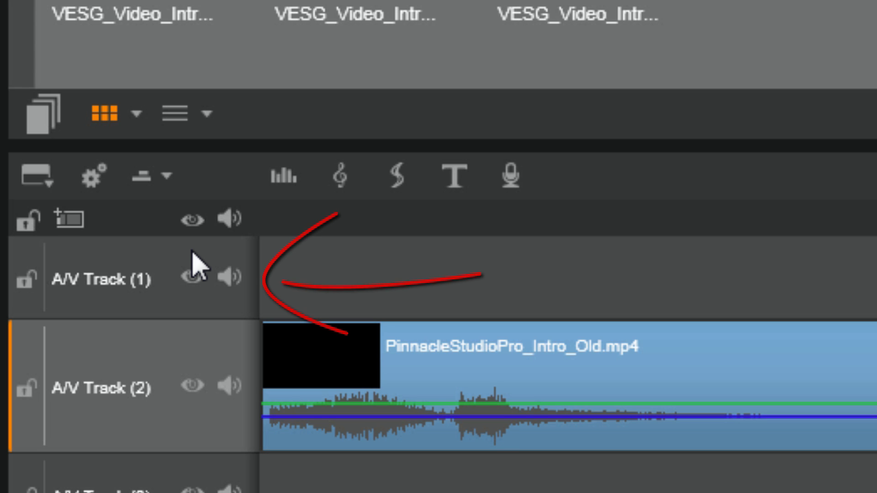
# Step: Target A/V Track (1), set the playhead near 00:00:03.00, and start a new title
pyautogui.click(194, 265)
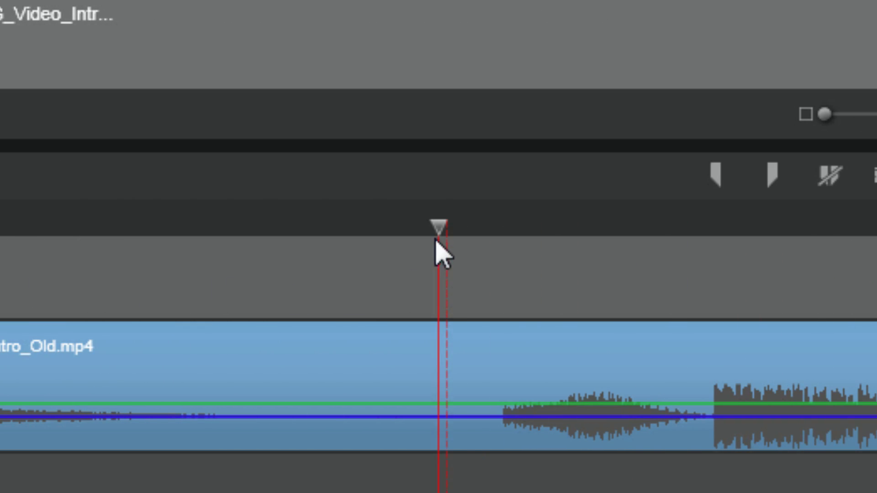
pyautogui.moveTo(439, 226)
pyautogui.mouseDown()
pyautogui.moveTo(470, 225)
pyautogui.moveTo(439, 227)
pyautogui.mouseUp()
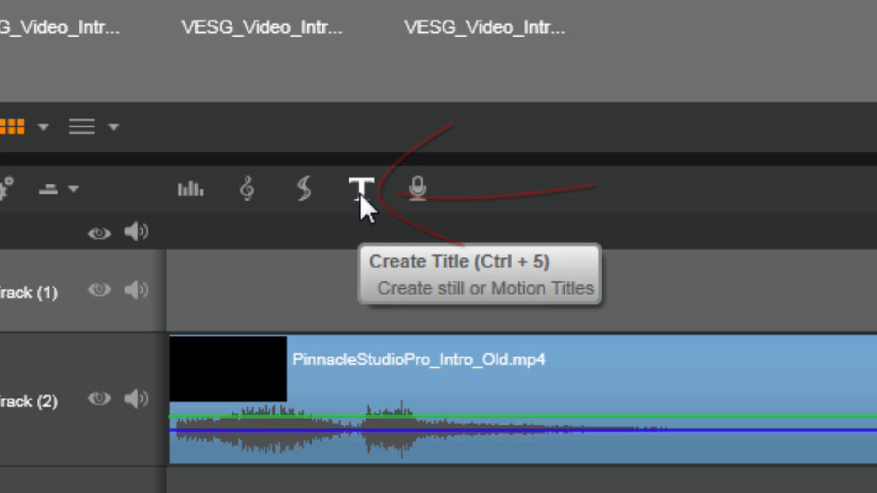
pyautogui.click(362, 194)
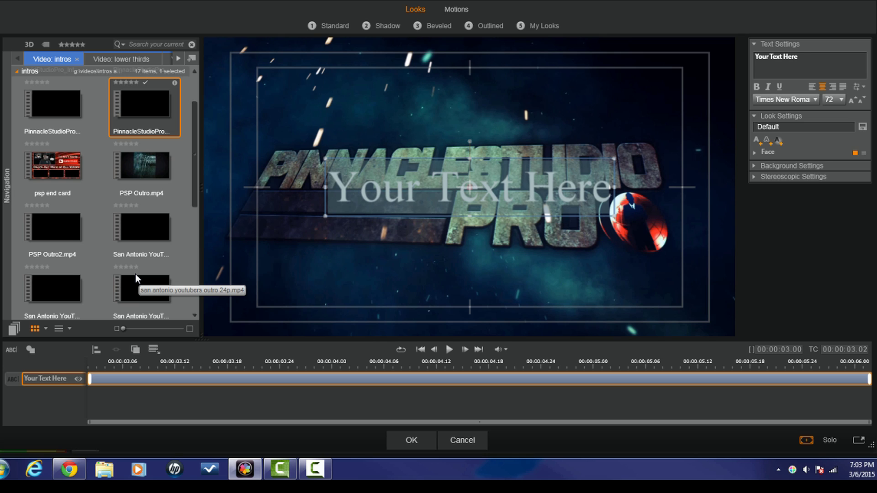
# Step: Type a © title, enlarge it near the top-right corner, preview it, then discard it
pyautogui.write('©')
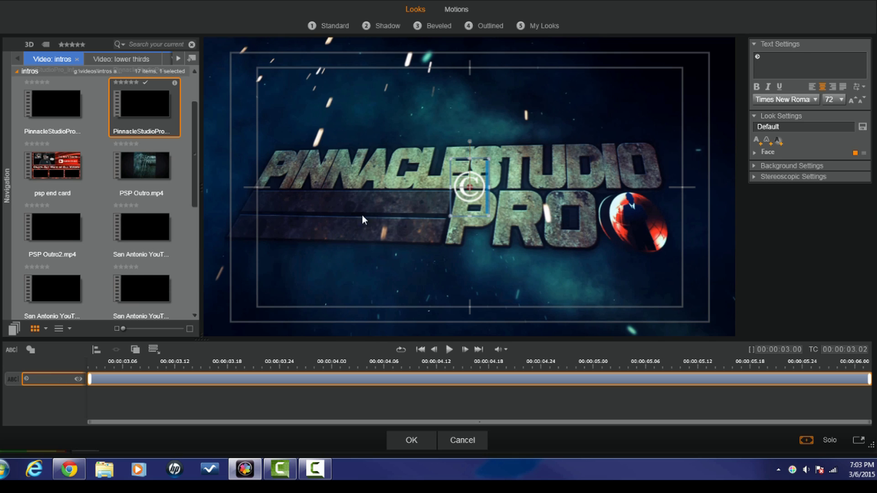
pyautogui.moveTo(457, 159); pyautogui.dragTo(458, 89)
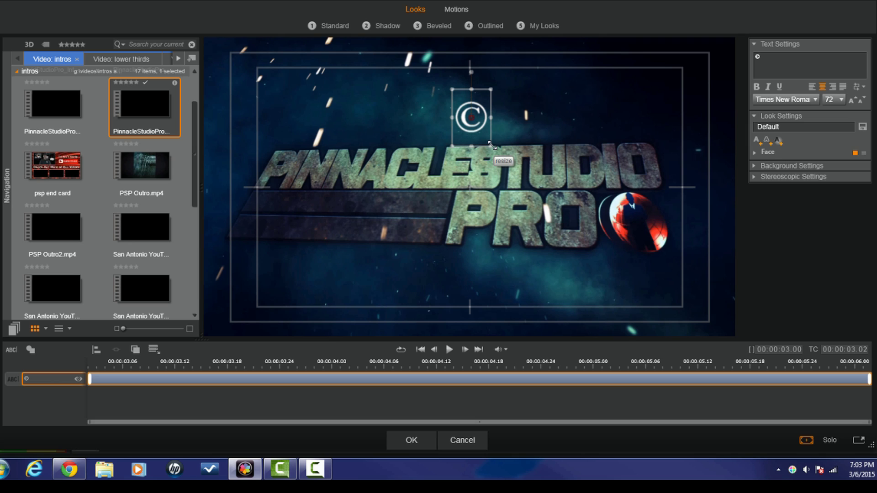
pyautogui.moveTo(492, 145); pyautogui.dragTo(508, 172)
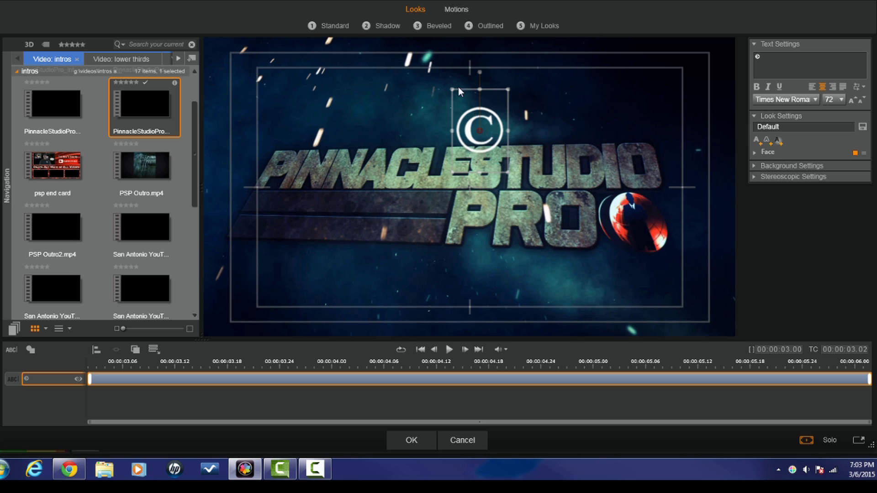
pyautogui.moveTo(453, 89); pyautogui.dragTo(640, 97)
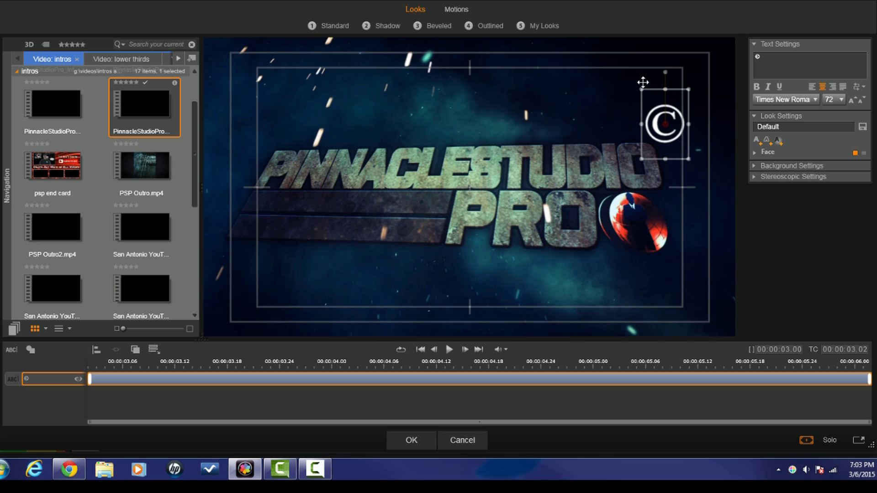
pyautogui.moveTo(643, 82); pyautogui.dragTo(630, 69)
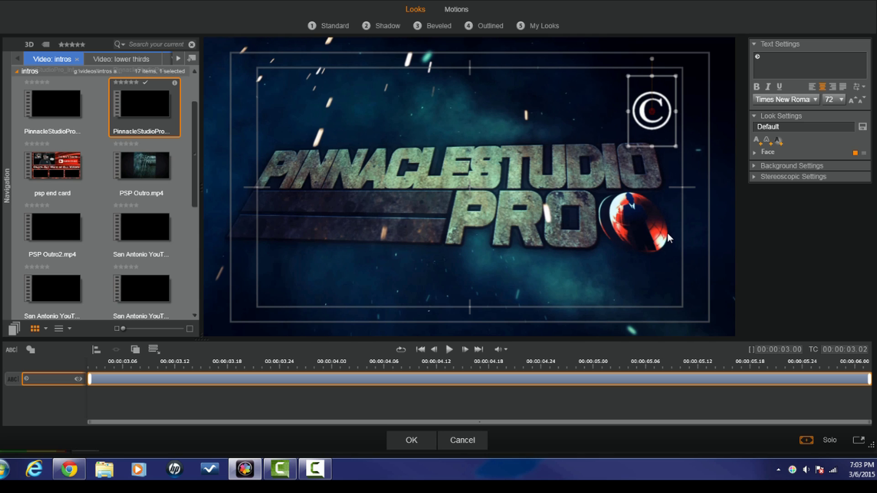
pyautogui.click(552, 319)
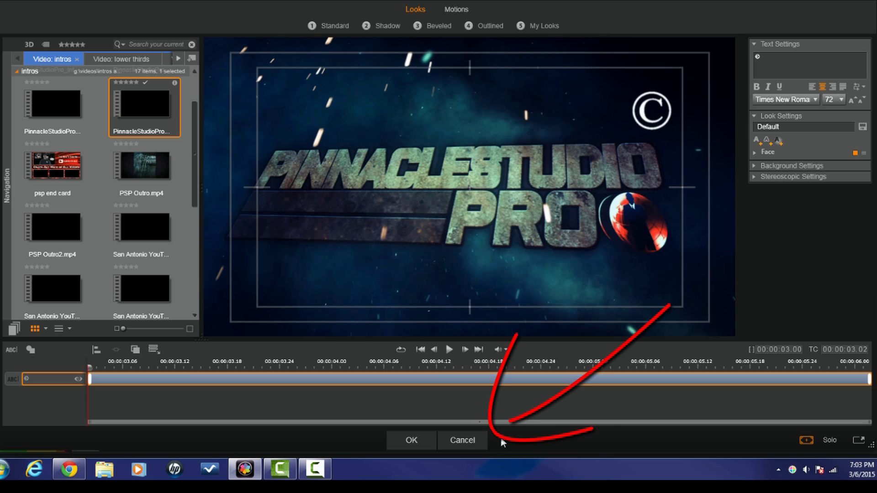
pyautogui.click(463, 440)
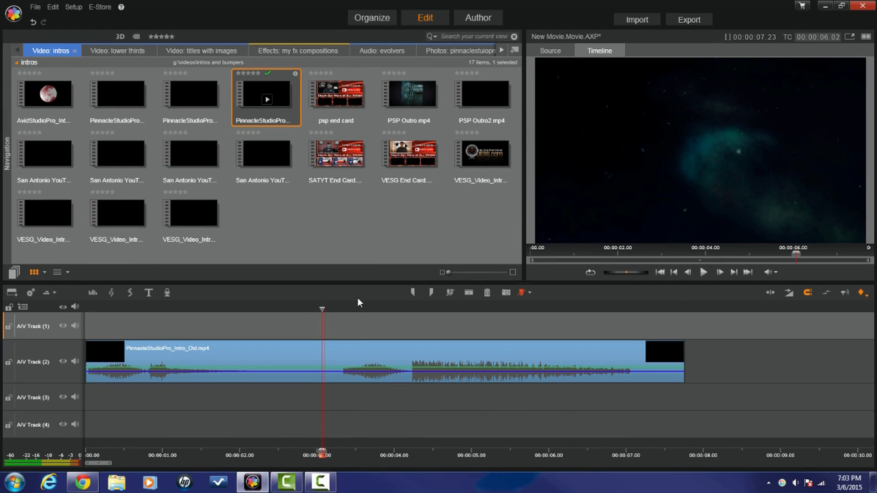
# Step: Check a later frame, return the playhead to about three seconds, and open the Start menu
pyautogui.click(360, 305)
pyautogui.click(324, 455)
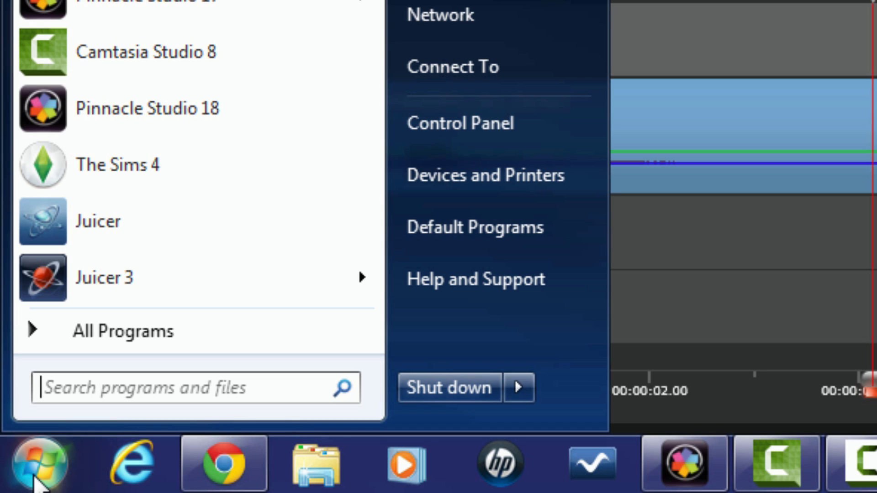
pyautogui.click(35, 479)
# Step: Launch Character Map from All Programs > Accessories > System Tools
pyautogui.click(158, 328)
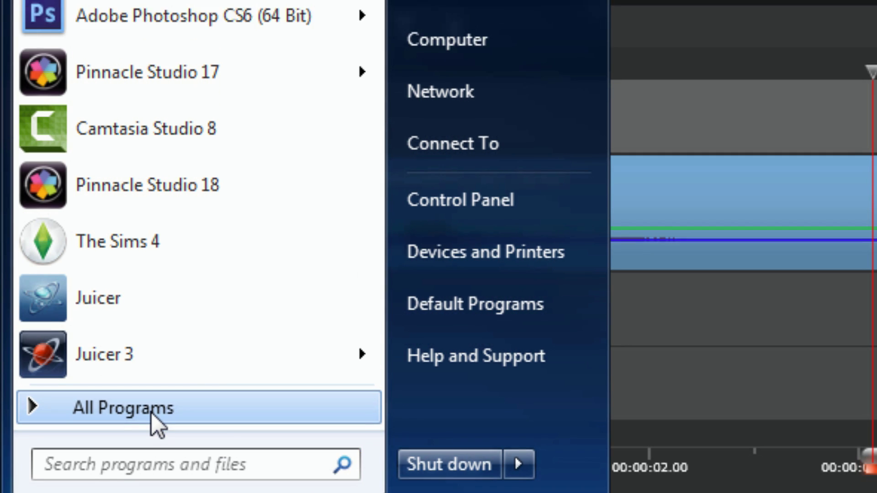
pyautogui.click(151, 336)
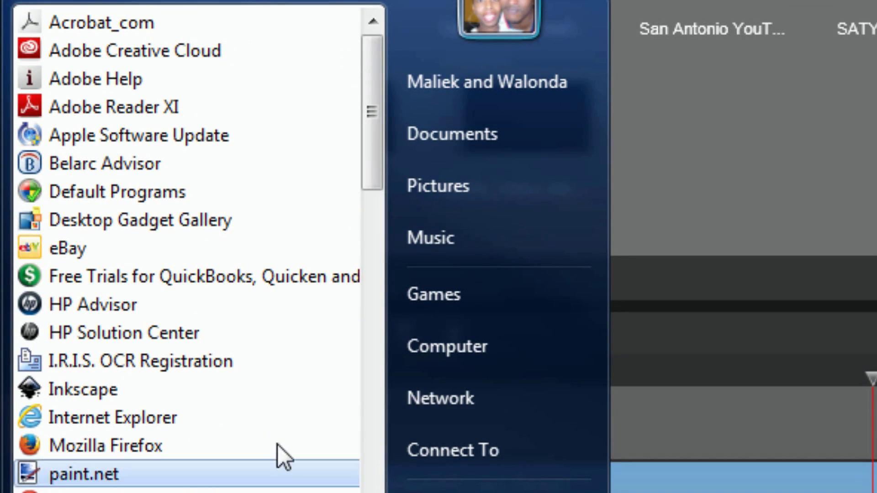
pyautogui.scroll(-3, 243, 384)
pyautogui.scroll(-3, 243, 383)
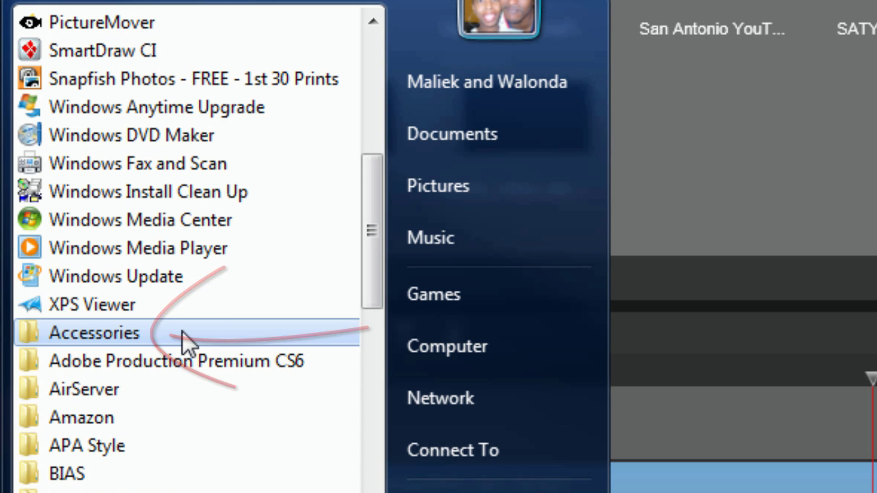
pyautogui.click(183, 333)
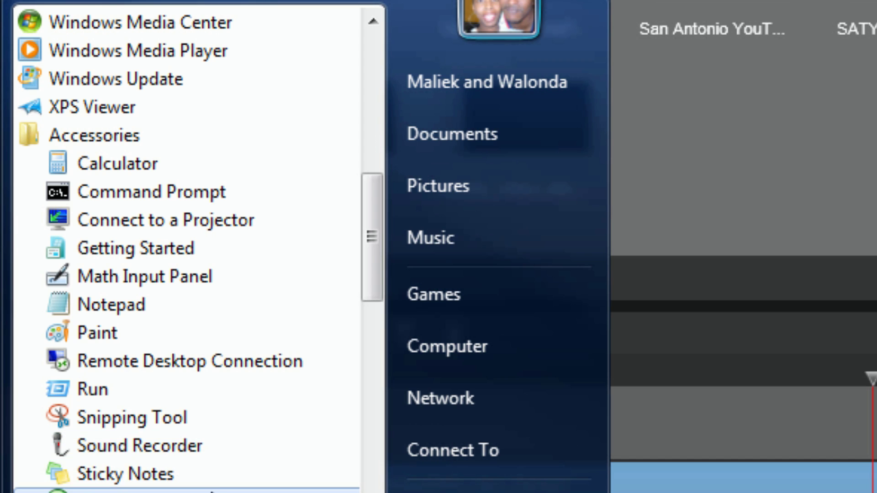
pyautogui.scroll(-1, 261, 398)
pyautogui.scroll(-2, 262, 397)
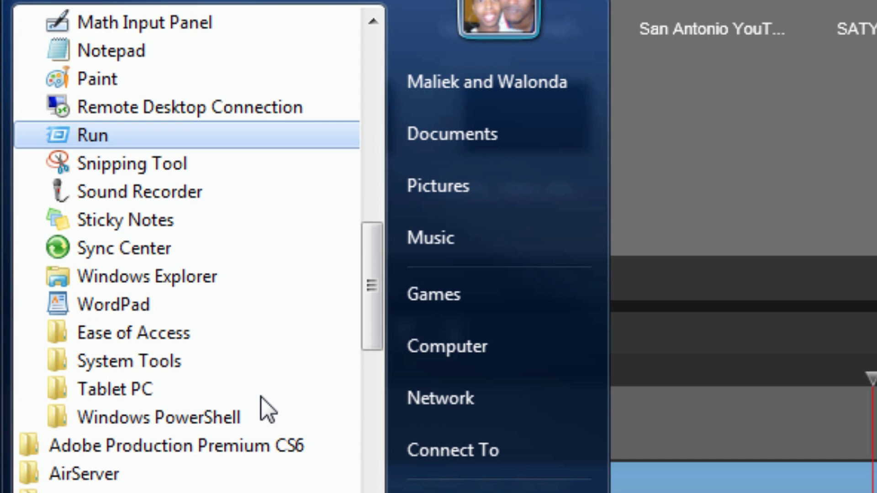
pyautogui.click(242, 368)
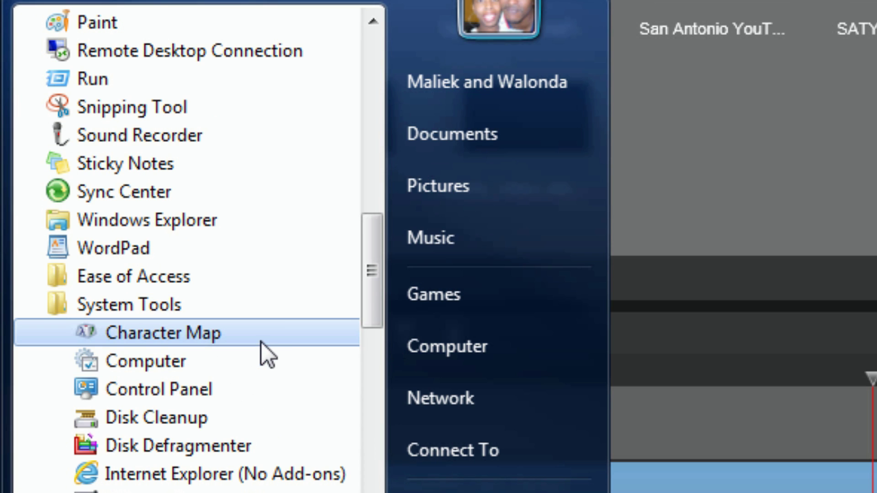
pyautogui.click(284, 332)
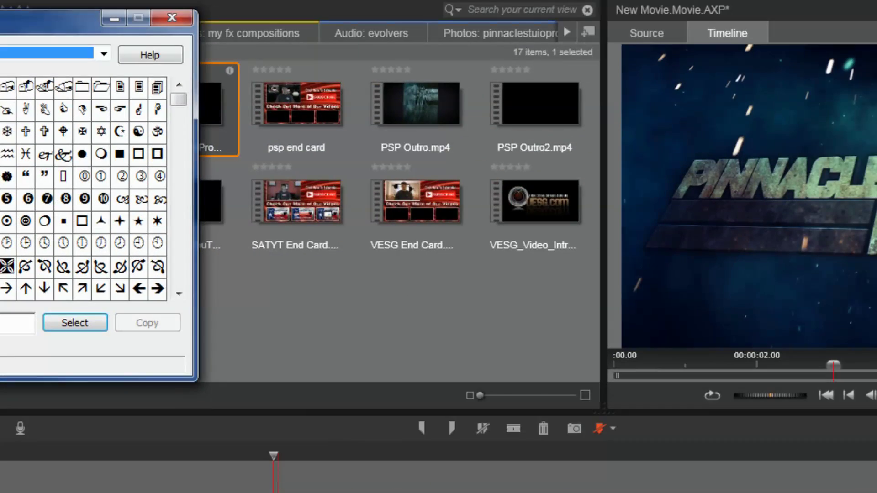
# Step: Centre the Character Map window, try the Abel font, then switch the font to Wingdings
pyautogui.moveTo(11, 23); pyautogui.dragTo(544, 74)
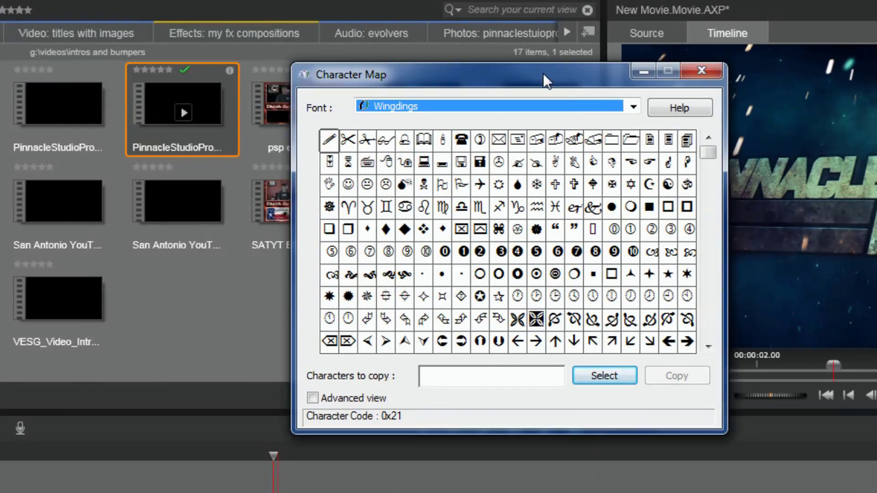
pyautogui.click(634, 111)
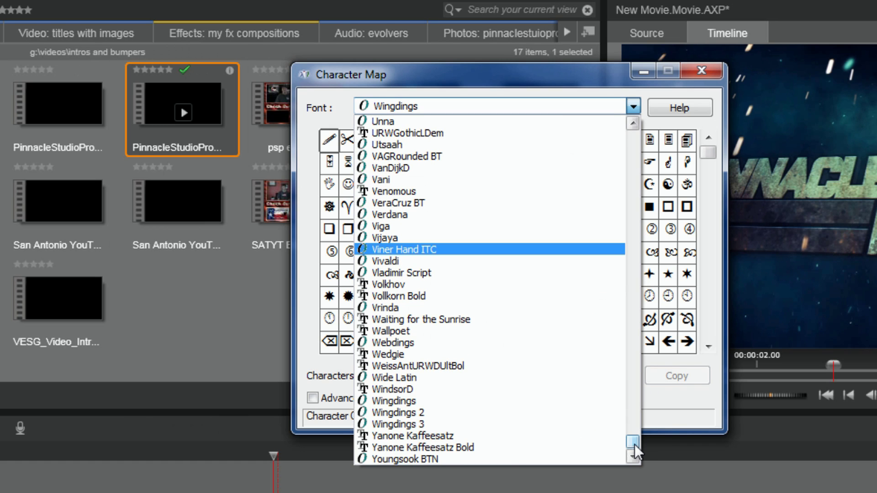
pyautogui.moveTo(635, 444); pyautogui.dragTo(630, 126)
pyautogui.click(412, 121)
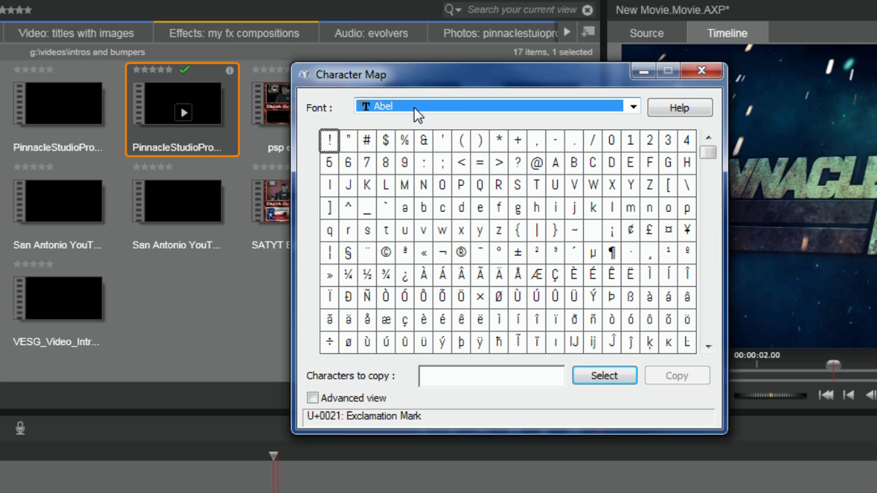
pyautogui.click(631, 108)
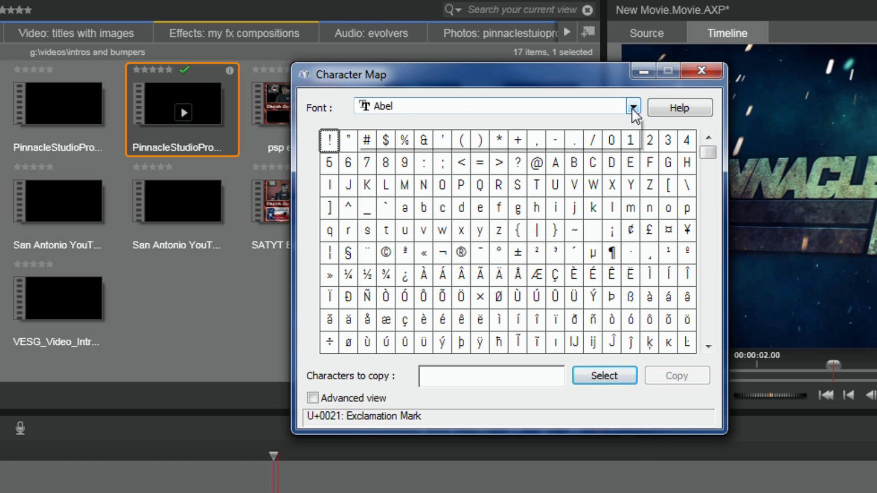
pyautogui.moveTo(635, 139); pyautogui.dragTo(643, 456)
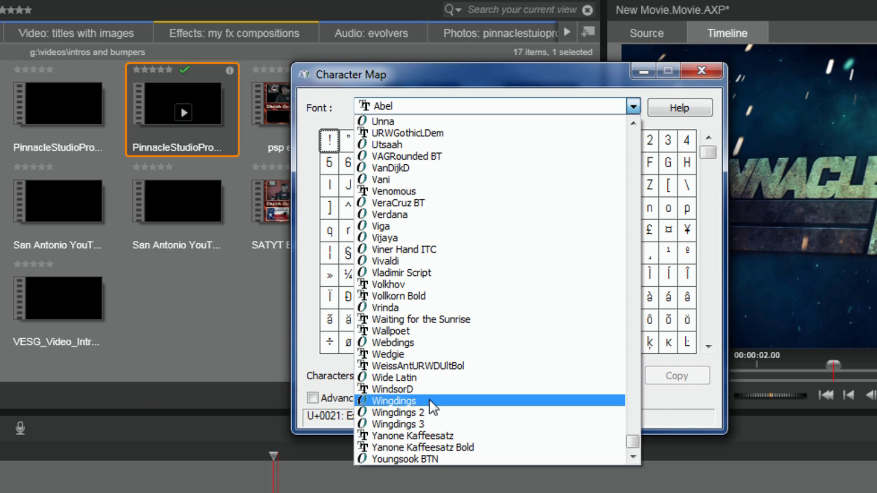
pyautogui.click(429, 401)
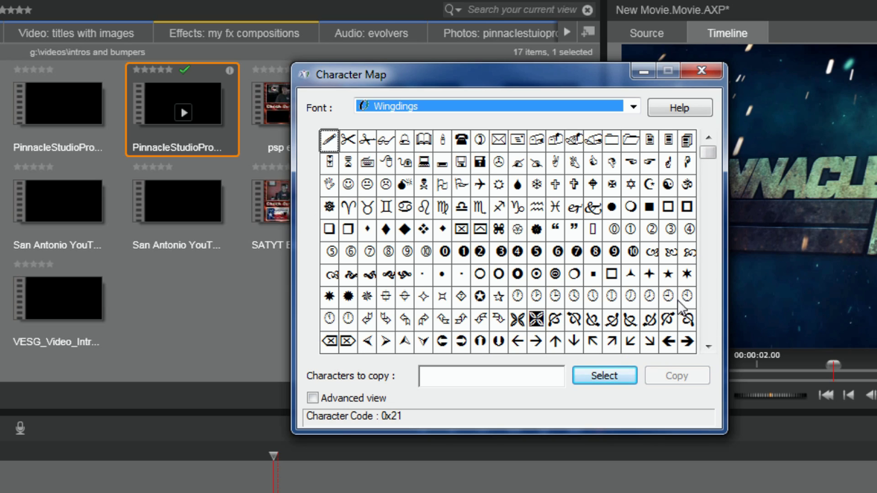
# Step: Scroll the Wingdings grid down and back up, then select the telephone symbol (0x28)
pyautogui.click(708, 348)
pyautogui.click(708, 347)
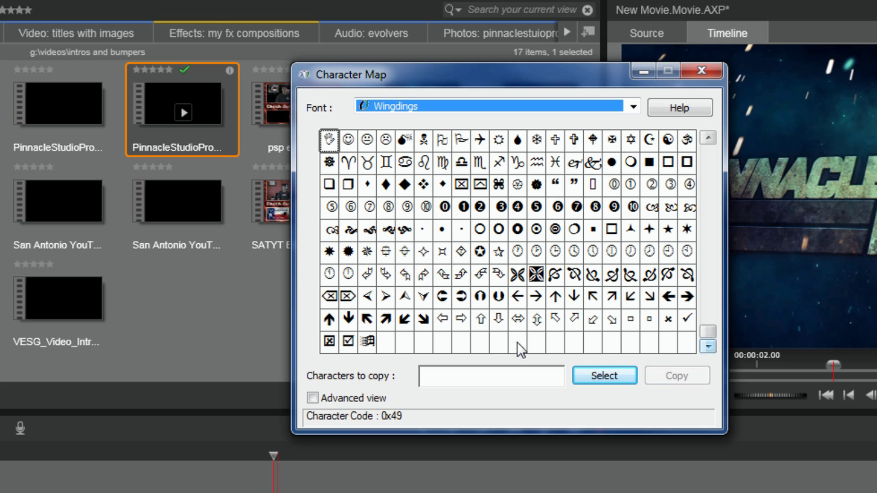
pyautogui.click(707, 138)
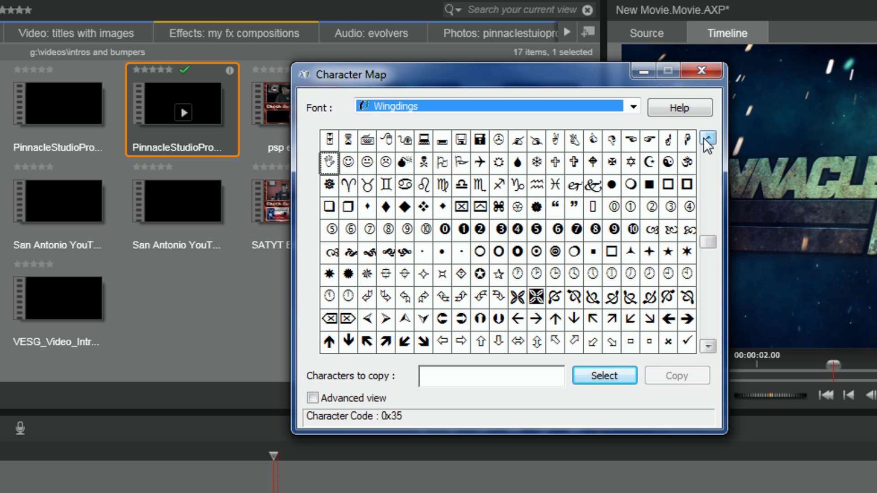
pyautogui.click(707, 138)
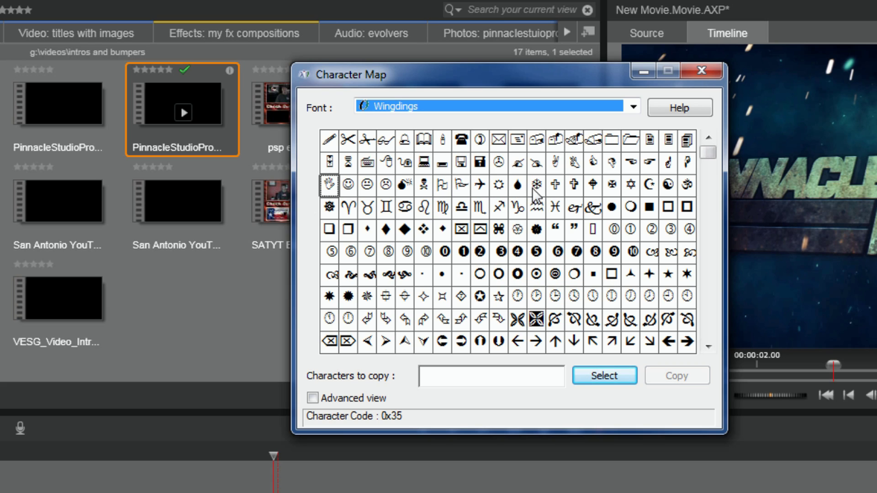
pyautogui.click(461, 139)
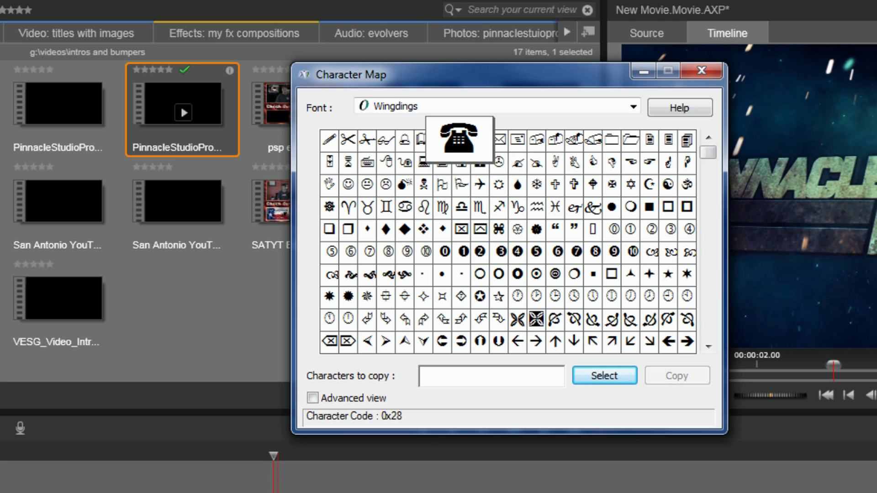
# Step: Add the Wingdings telephone to Characters to copy, copy it, and return to Pinnacle Studio
pyautogui.doubleClick(461, 140)
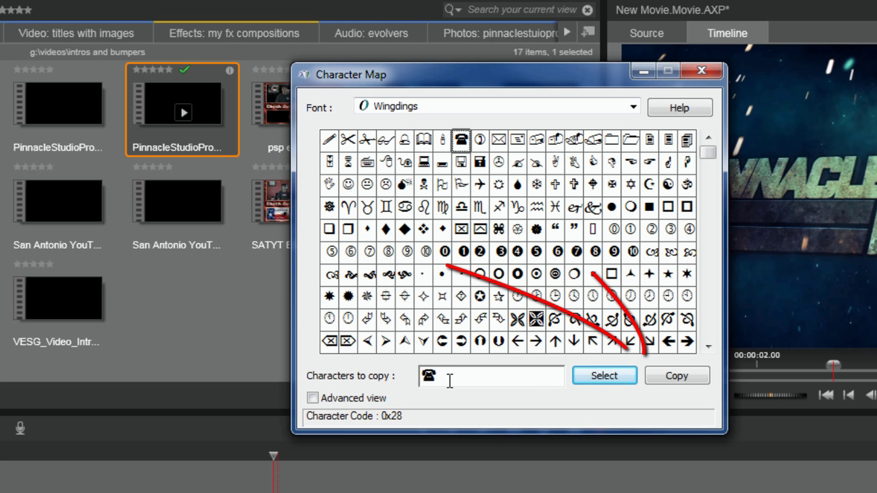
pyautogui.click(676, 378)
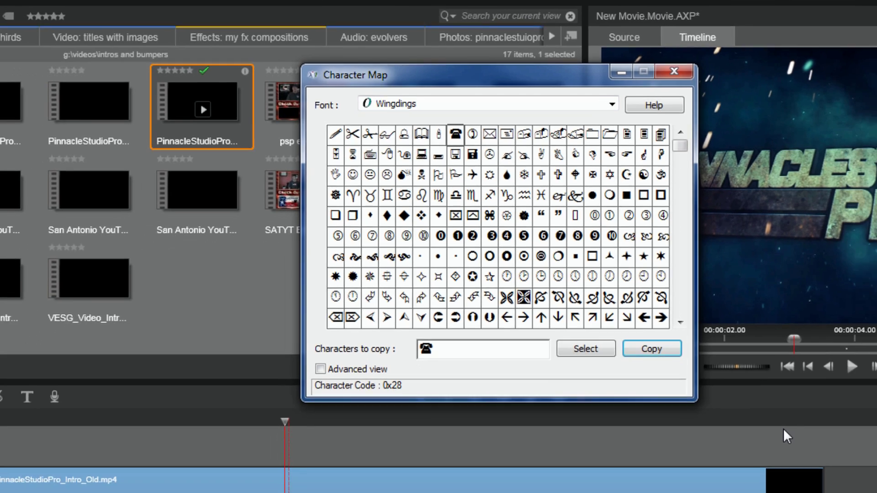
pyautogui.click(733, 484)
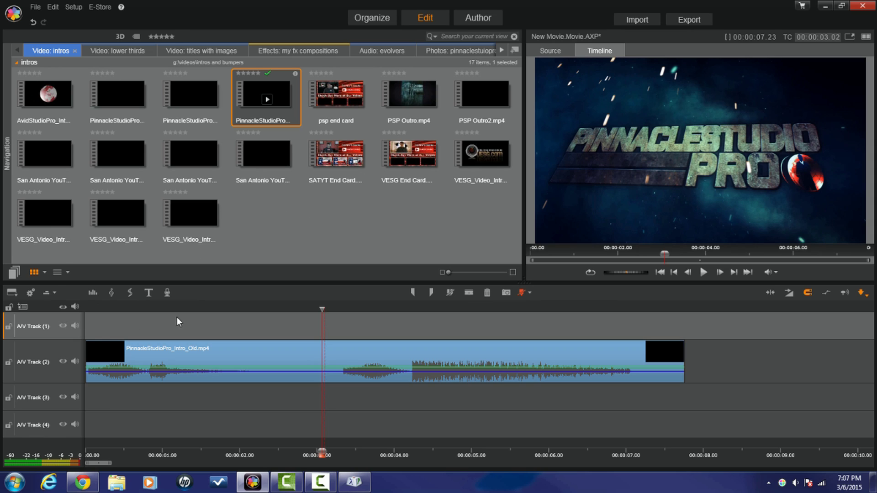
# Step: Create a fresh default 'Your Text Here' title over the intro with the Create Title button
pyautogui.click(148, 293)
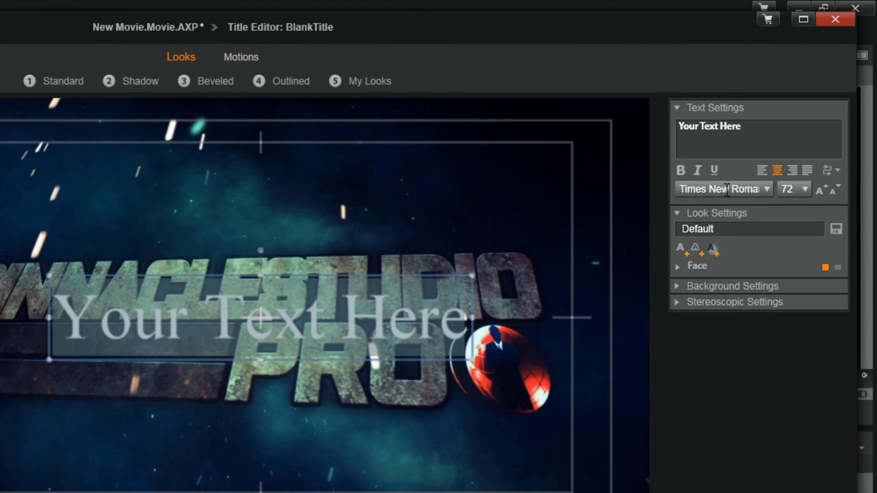
# Step: Open the Text Settings font dropdown and scroll down toward the Wingdings entries
pyautogui.click(769, 191)
pyautogui.scroll(-15, 752, 301)
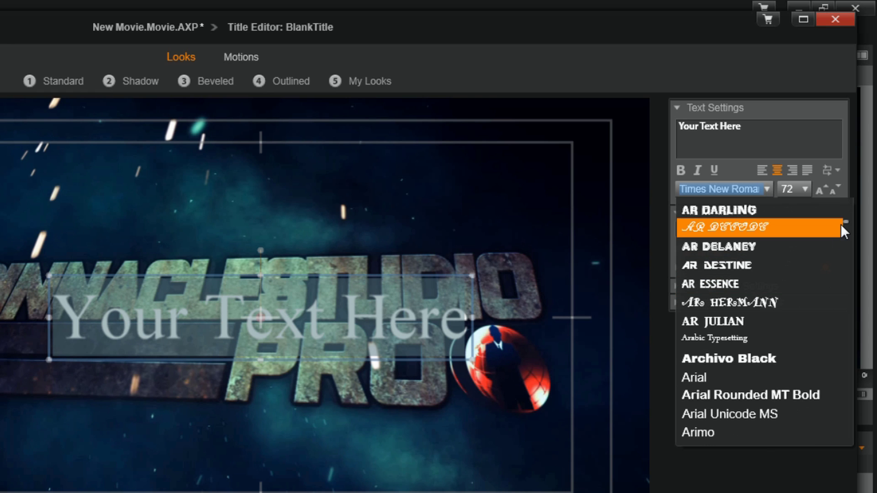
pyautogui.moveTo(843, 221); pyautogui.dragTo(860, 446)
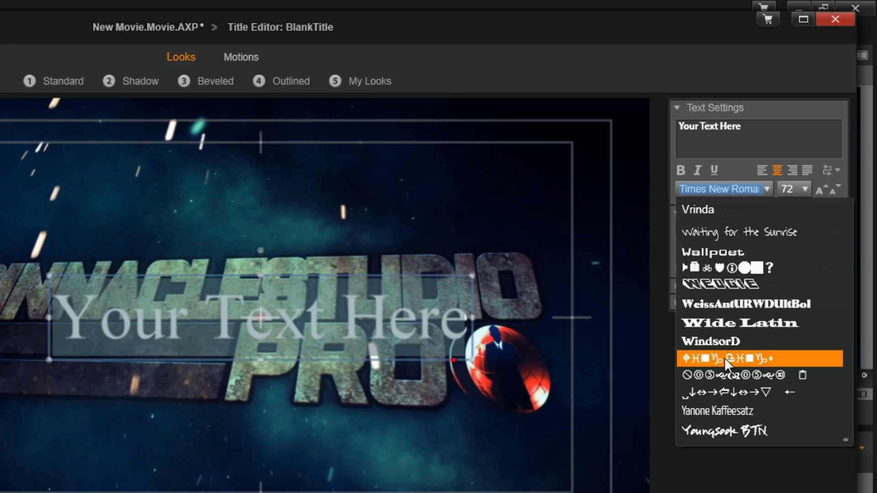
# Step: Set the title font to Wingdings, paste the telephone symbol, and move it to the upper-right corner
pyautogui.click(753, 358)
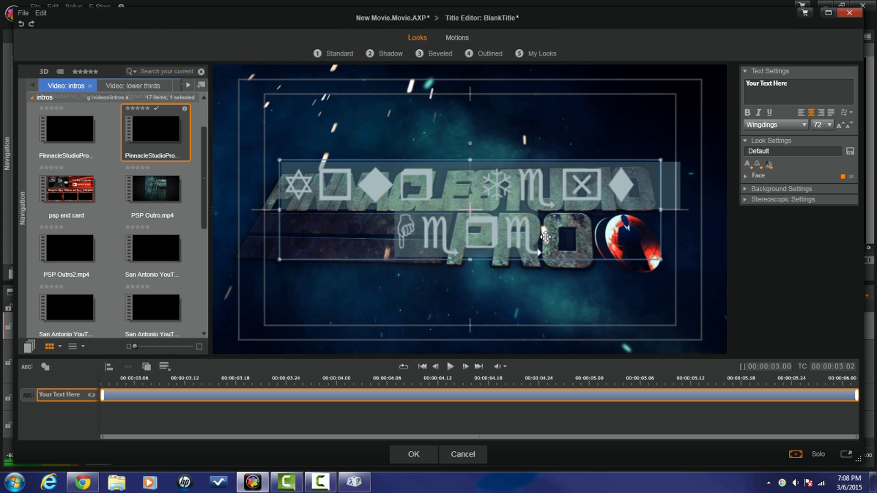
pyautogui.rightClick(525, 221)
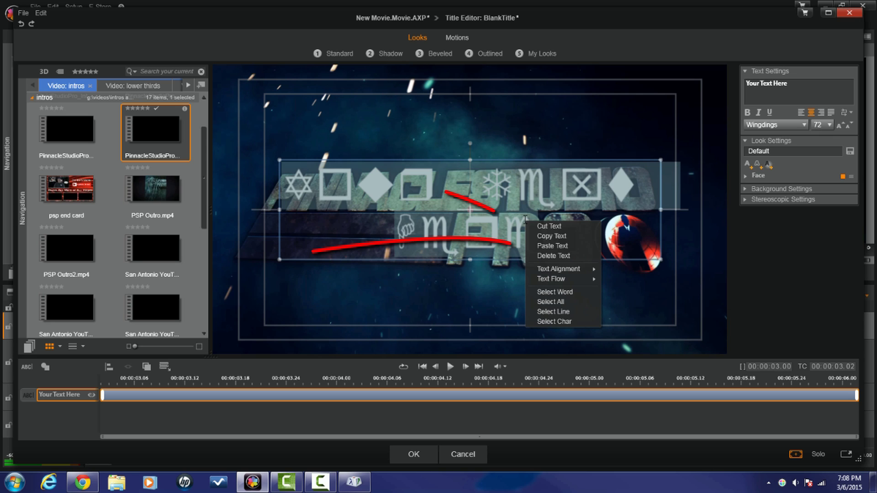
pyautogui.click(547, 245)
pyautogui.moveTo(454, 185); pyautogui.dragTo(454, 110)
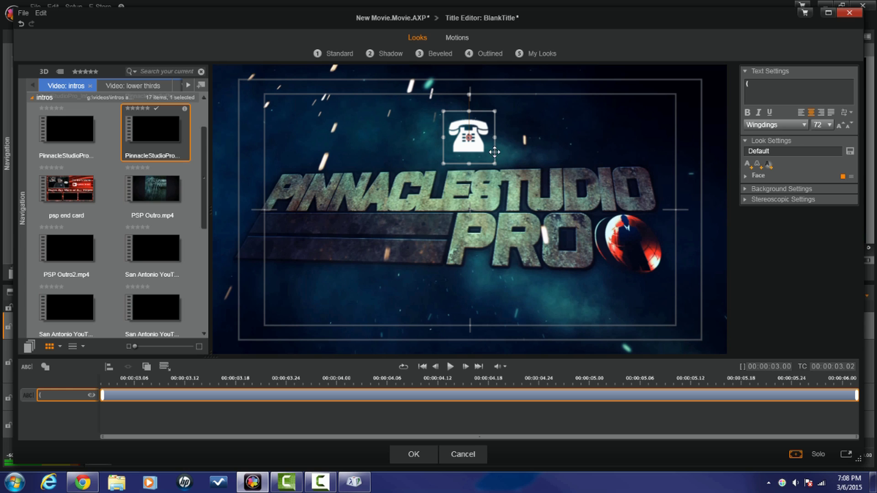
pyautogui.moveTo(457, 112); pyautogui.dragTo(628, 106)
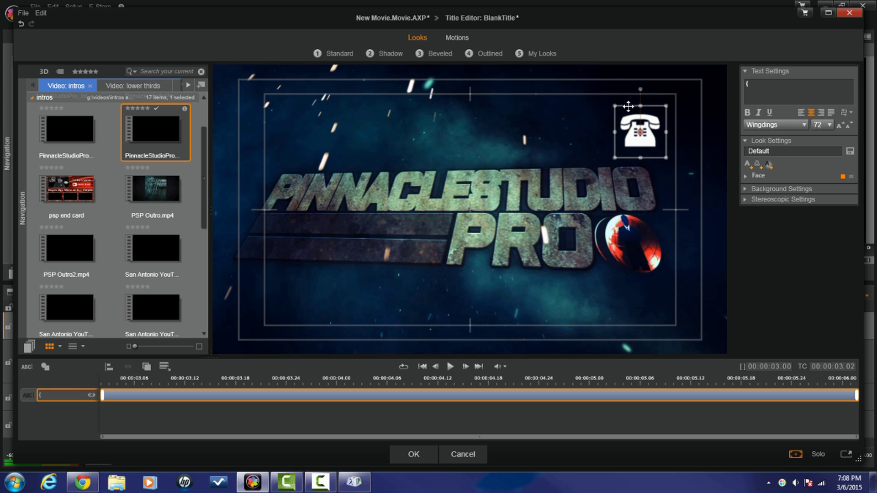
pyautogui.click(580, 135)
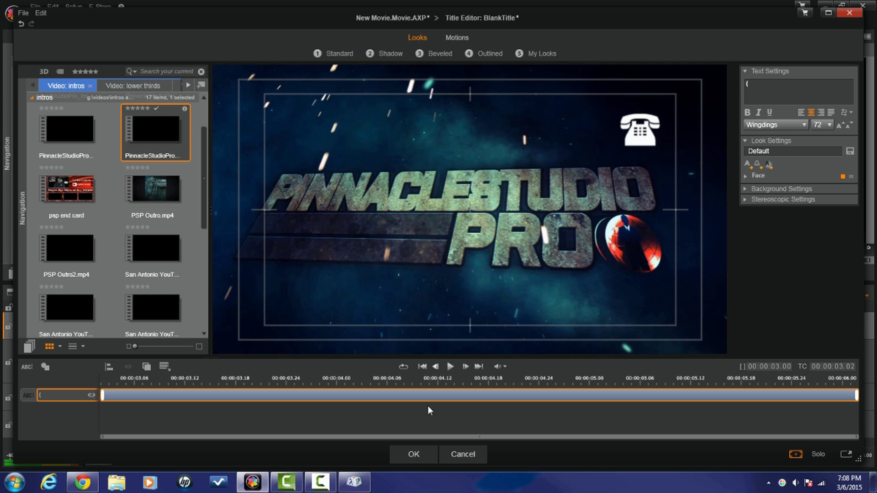
# Step: Apply the Wingdings telephone title, then play the intro back and forth to review it
pyautogui.click(414, 454)
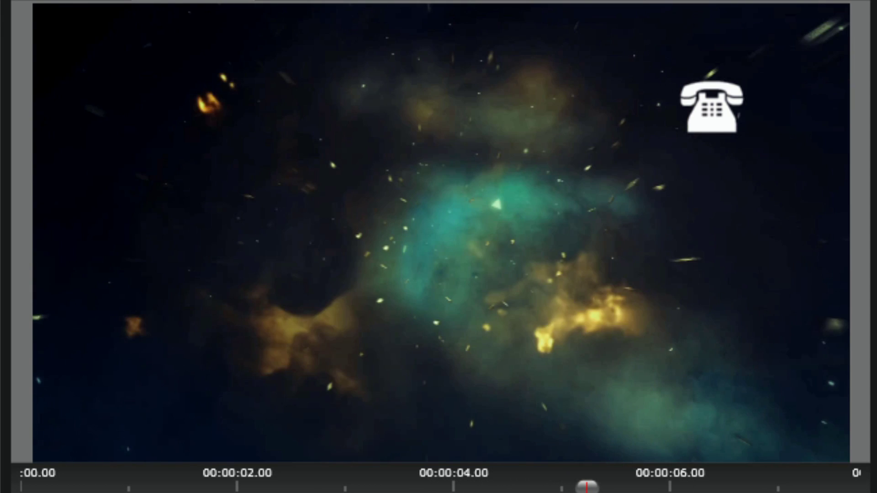
pyautogui.press('j')
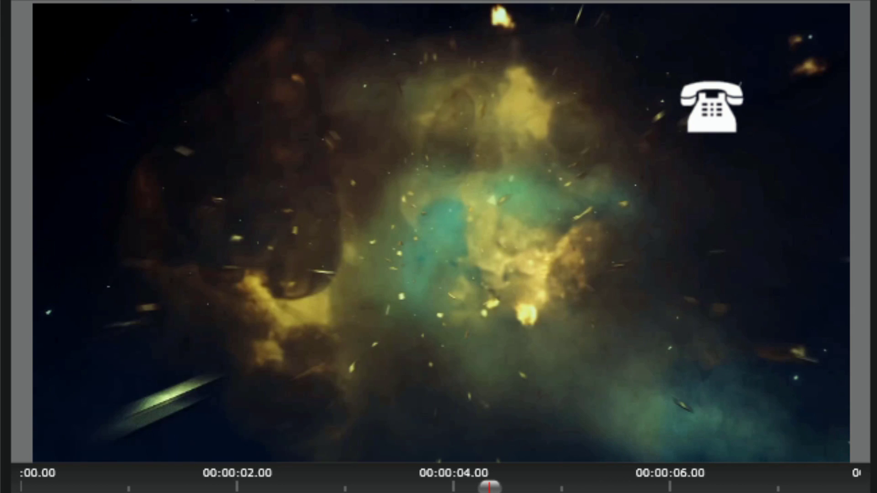
pyautogui.press('l')
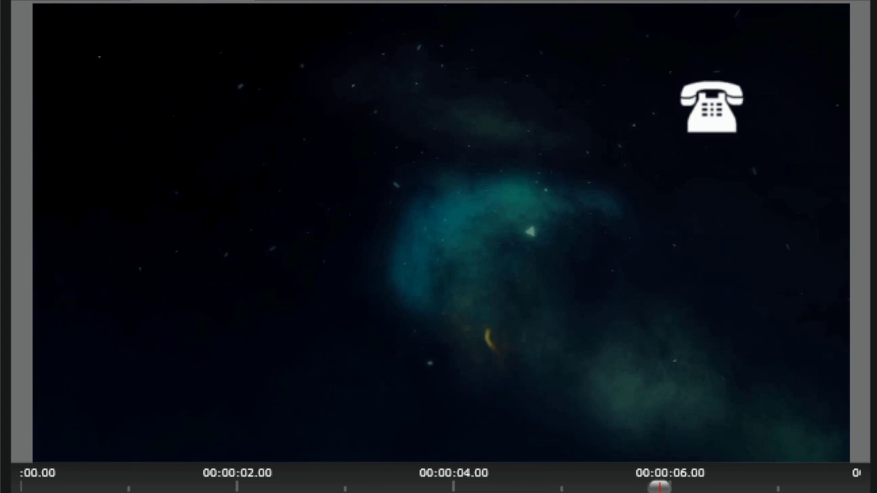
pyautogui.press('j')
pyautogui.press('k')
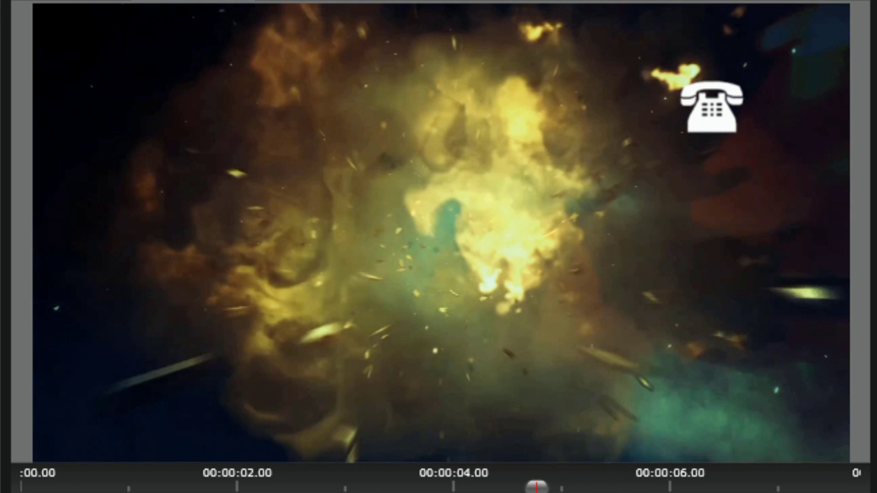